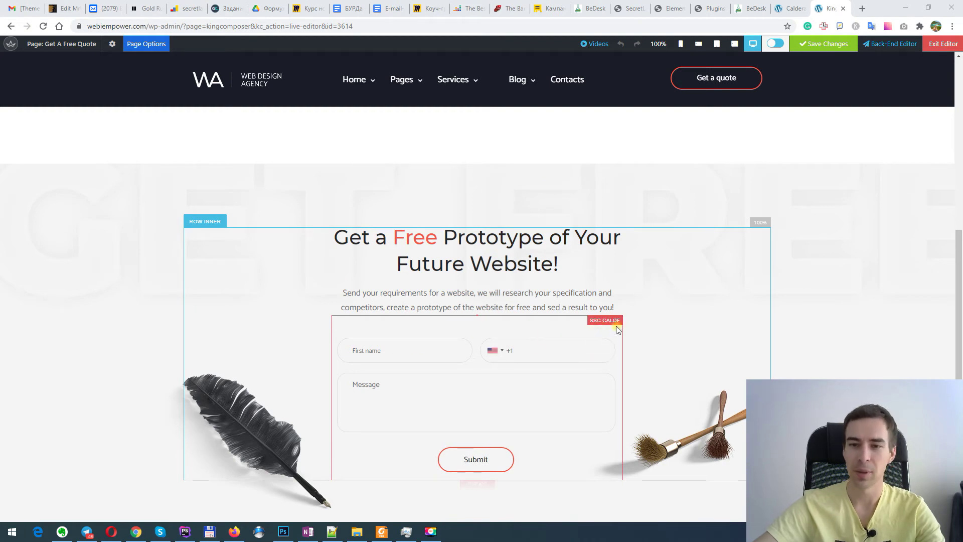
Step: Open the quote form element's Caldera Form settings and check that home2_2field is selected
left_click(615, 341)
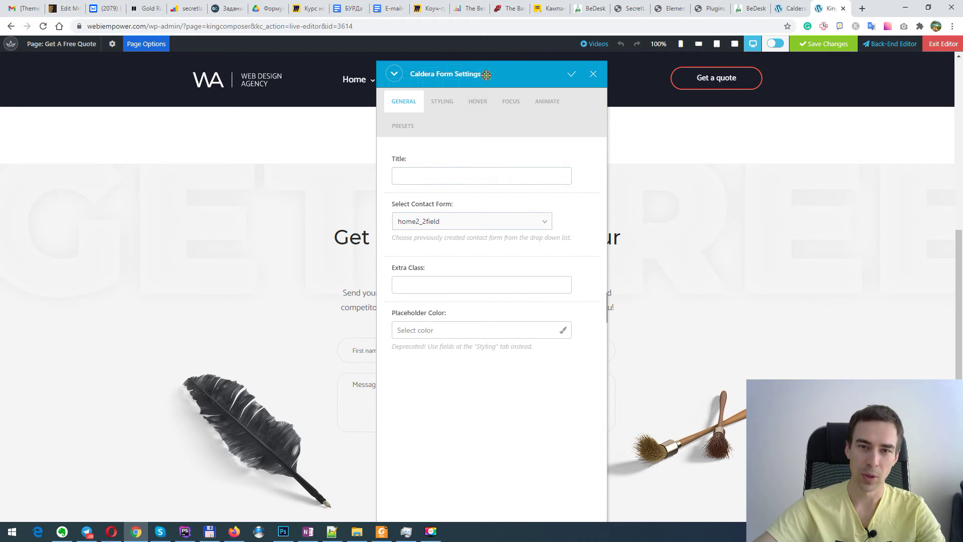
left_click_drag(484, 73, 715, 114)
left_click(823, 114)
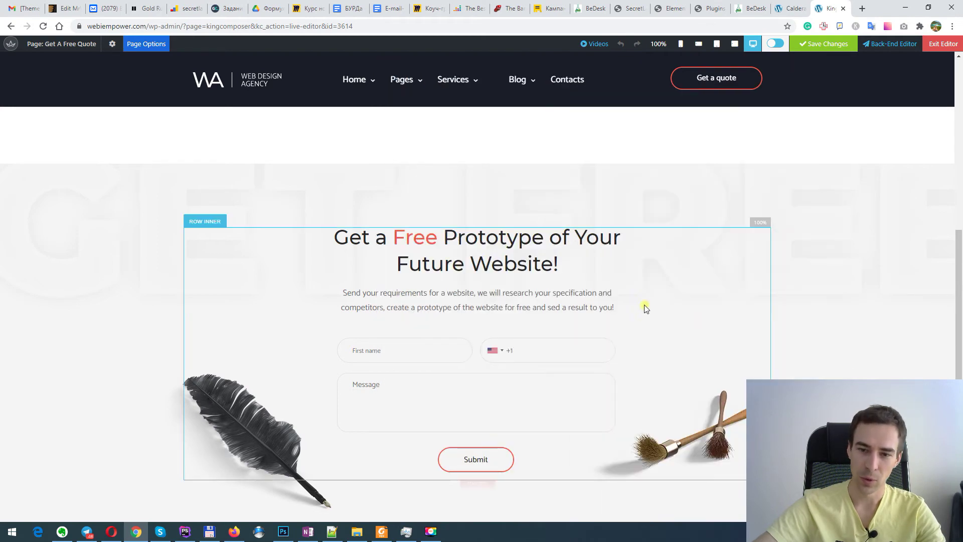
left_click(615, 341)
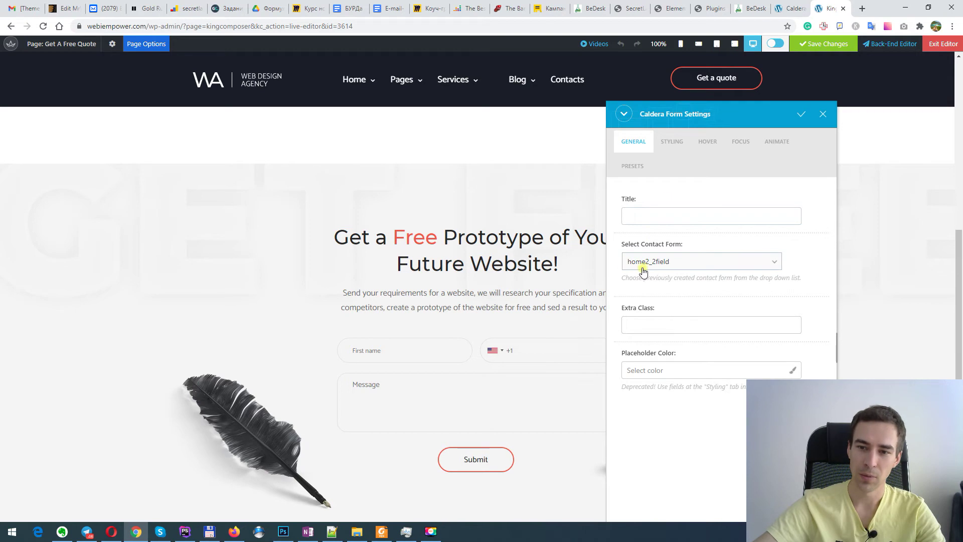
left_click(660, 262)
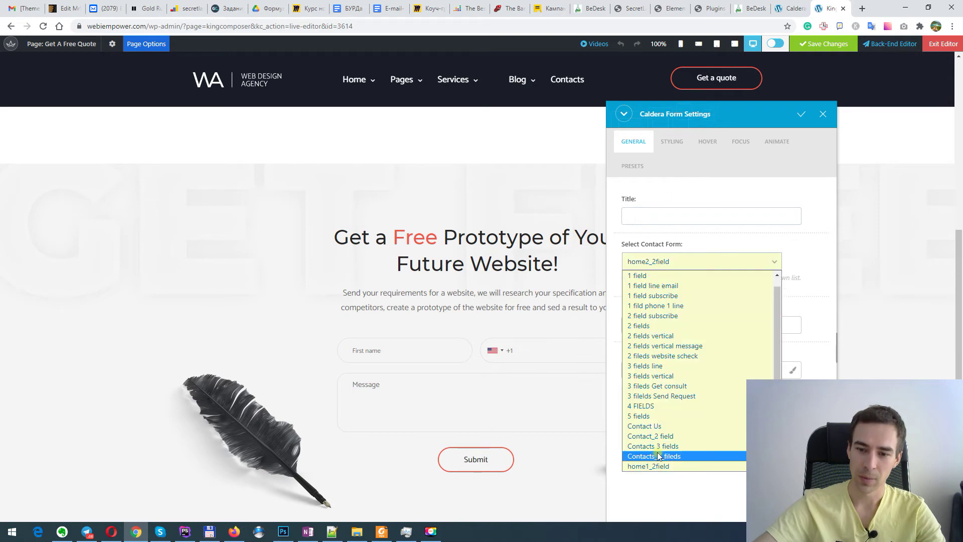
left_click(654, 448)
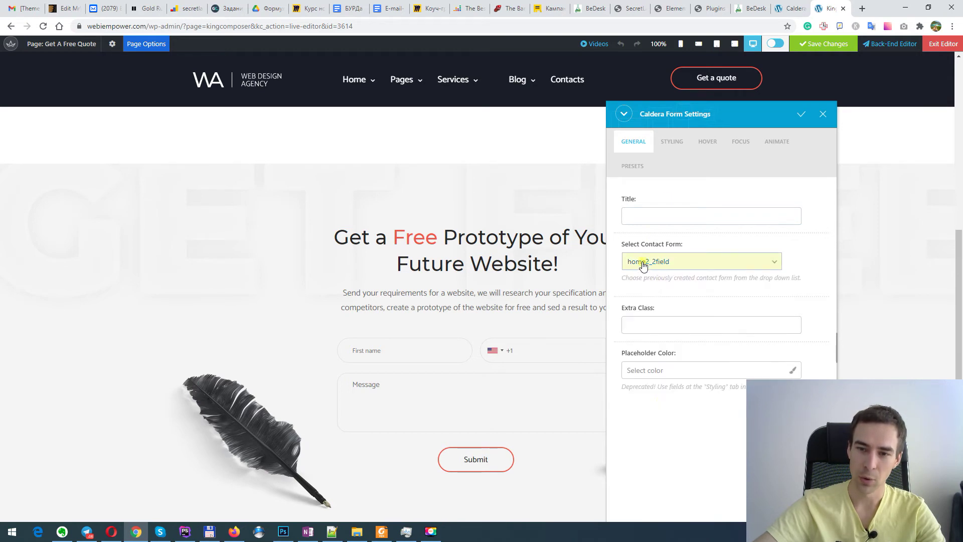
Step: Go to the Caldera Forms list and open home2_2field in the form editor
left_click(785, 11)
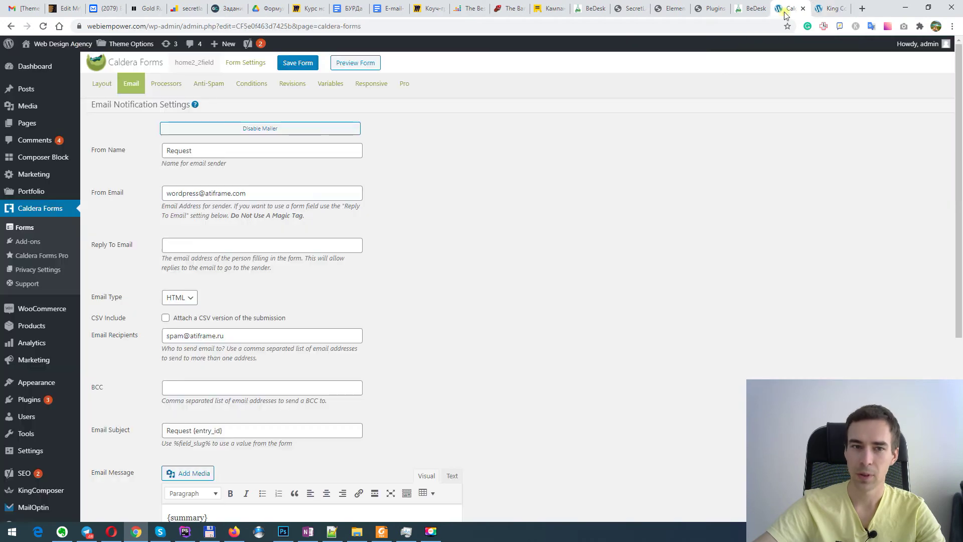
left_click(36, 216)
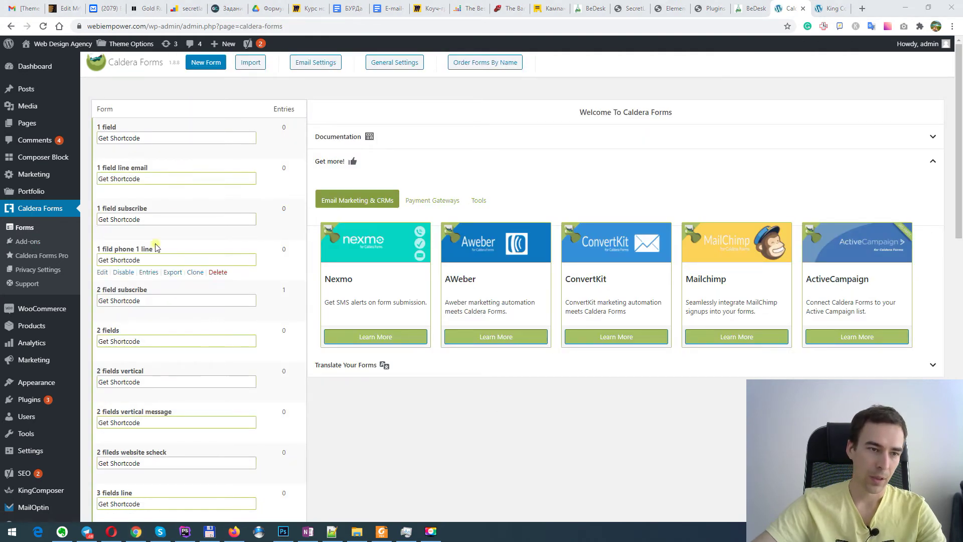
scroll(151, 188, "down", 1)
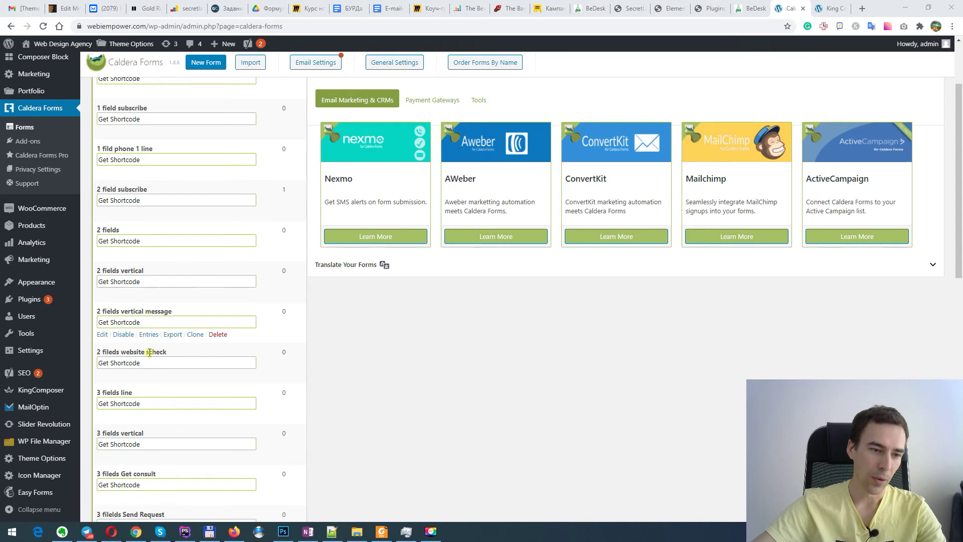
scroll(163, 221, "down", 1)
scroll(166, 327, "down", 1)
scroll(194, 272, "down", 1)
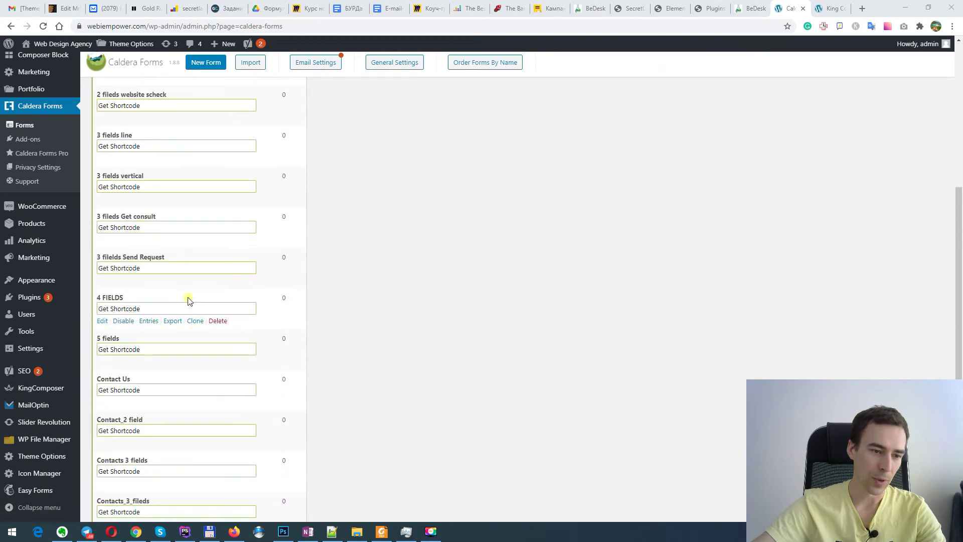
scroll(189, 301, "down", 2)
scroll(189, 301, "down", 2)
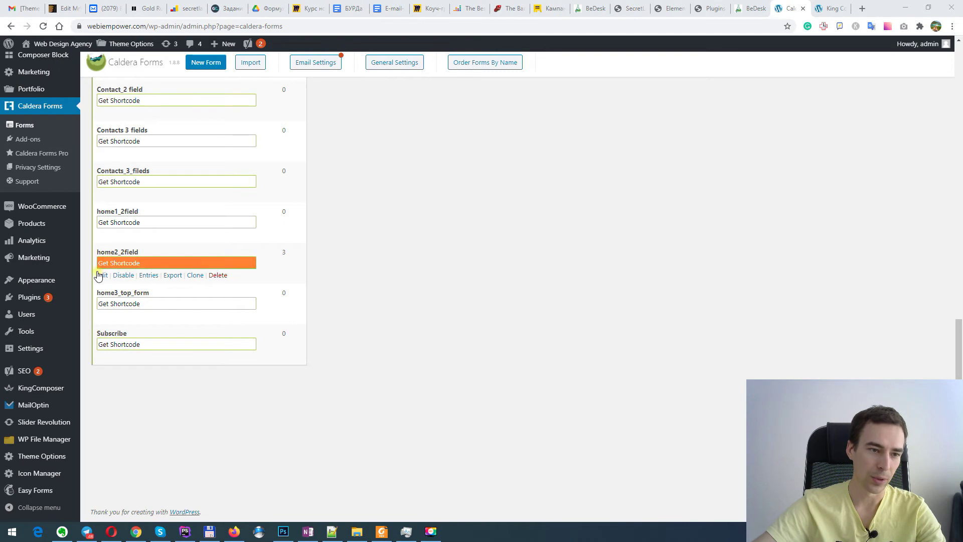
left_click(102, 275)
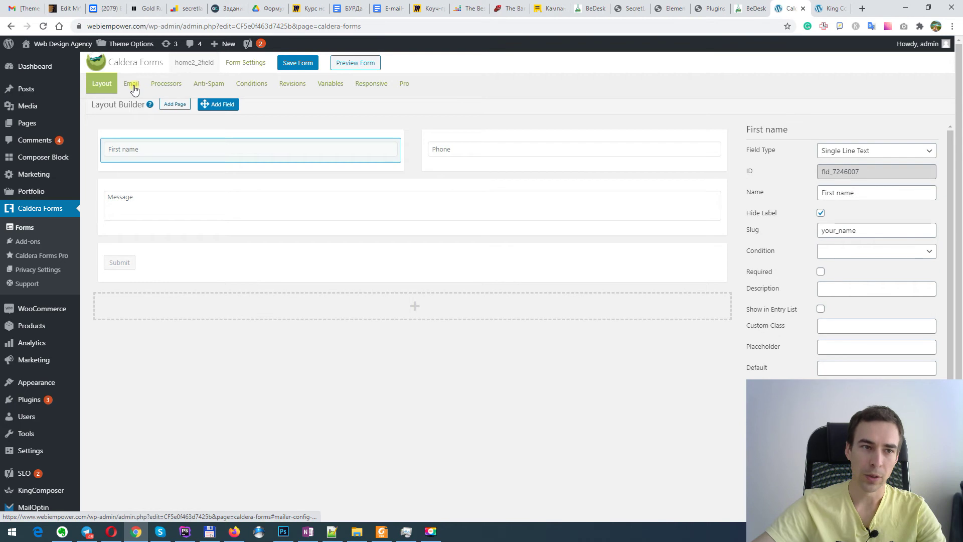
Step: In the Email settings, change the From Email to an address on the site's own domain
left_click(132, 85)
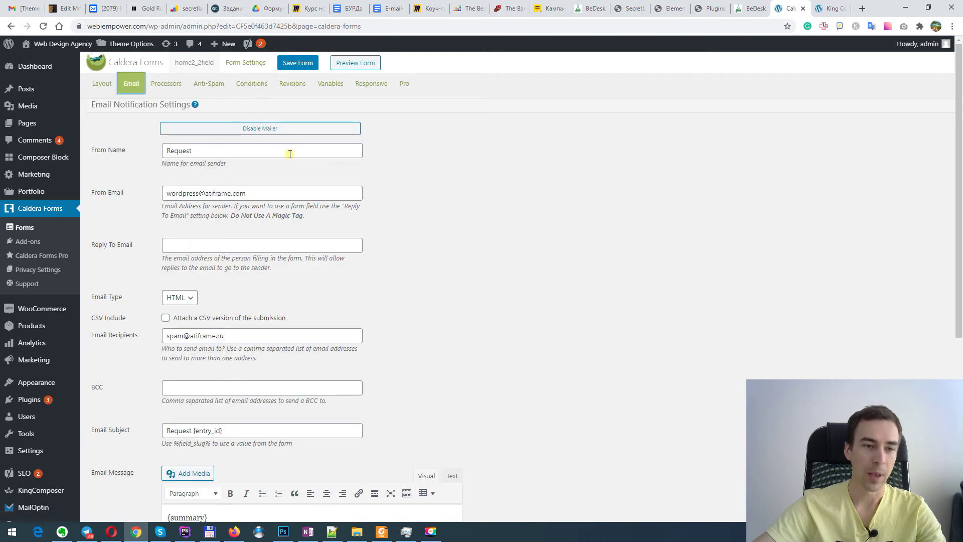
left_click(272, 193)
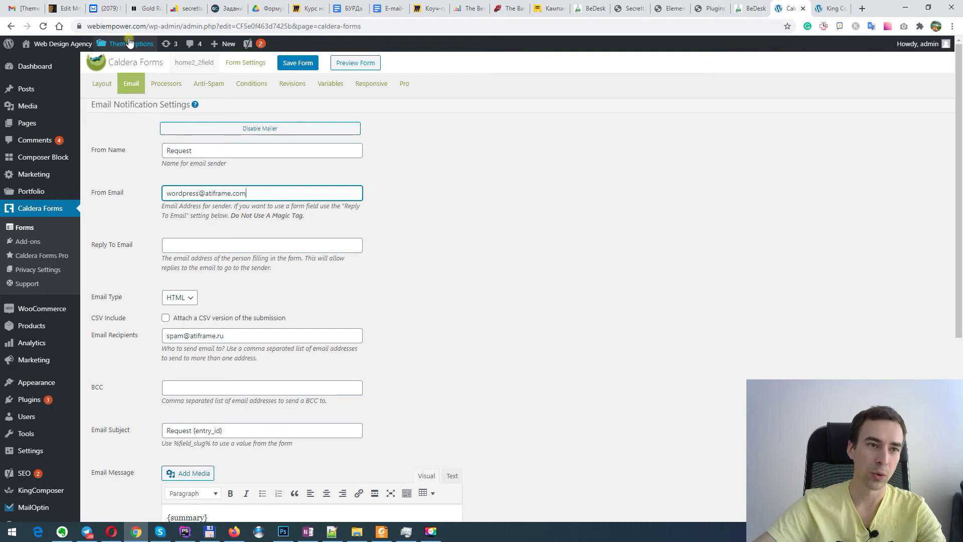
left_click_drag(185, 25, 88, 26)
key("ctrl+c")
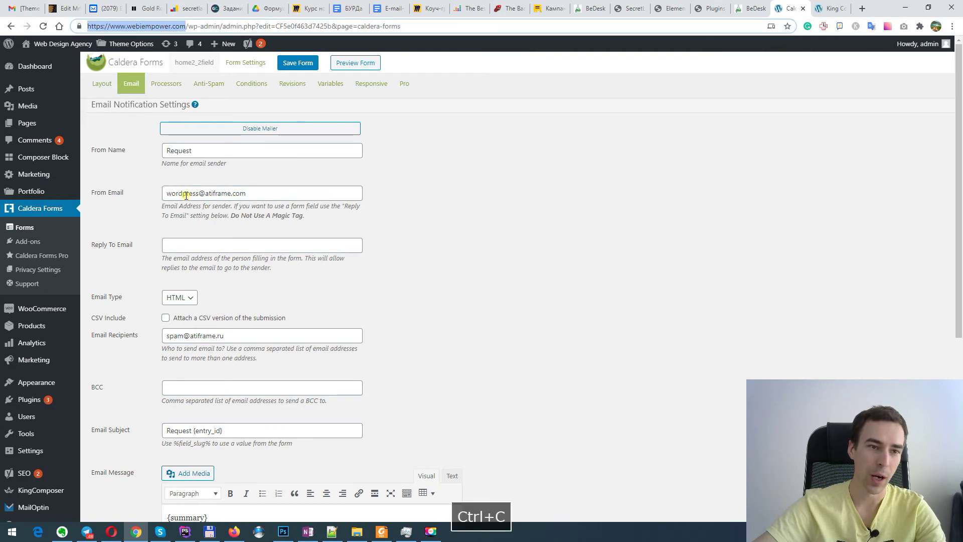
left_click_drag(188, 193, 344, 192)
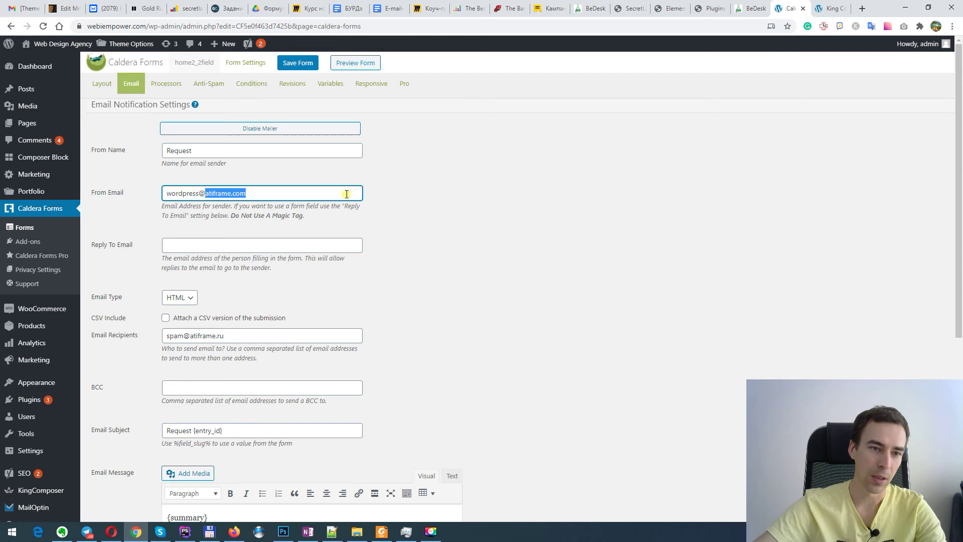
key("ctrl+v")
left_click(245, 193)
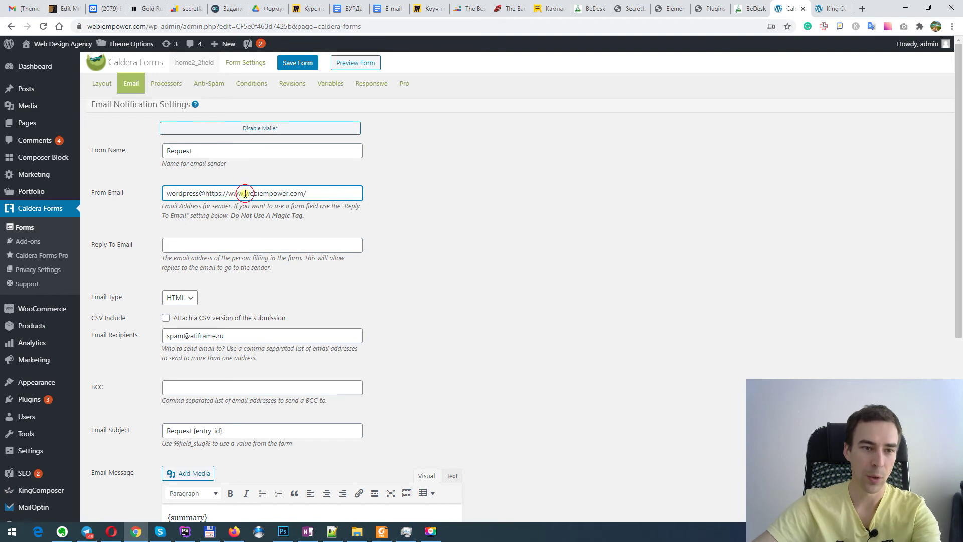
key("BackSpace")
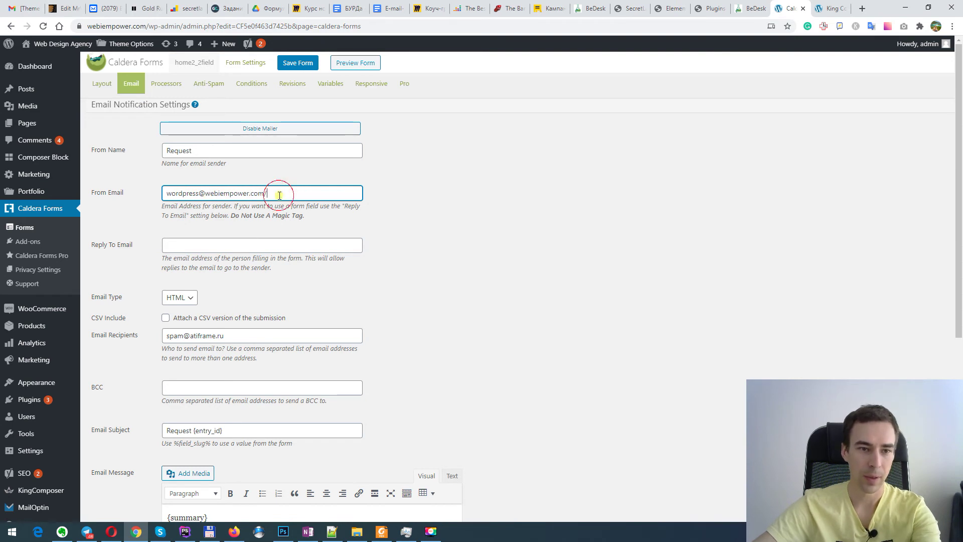
key("BackSpace")
left_click_drag(205, 194, 314, 204)
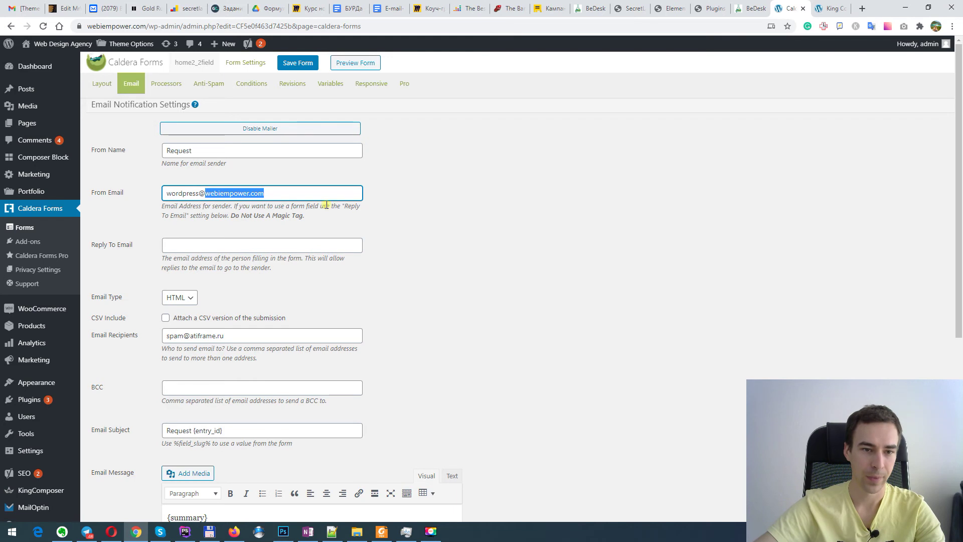
Step: Replace the email recipient with the personal Gmail address and save the form
left_click(301, 210)
scroll(287, 241, "down", 1)
left_click_drag(226, 287, 148, 294)
key("Delete")
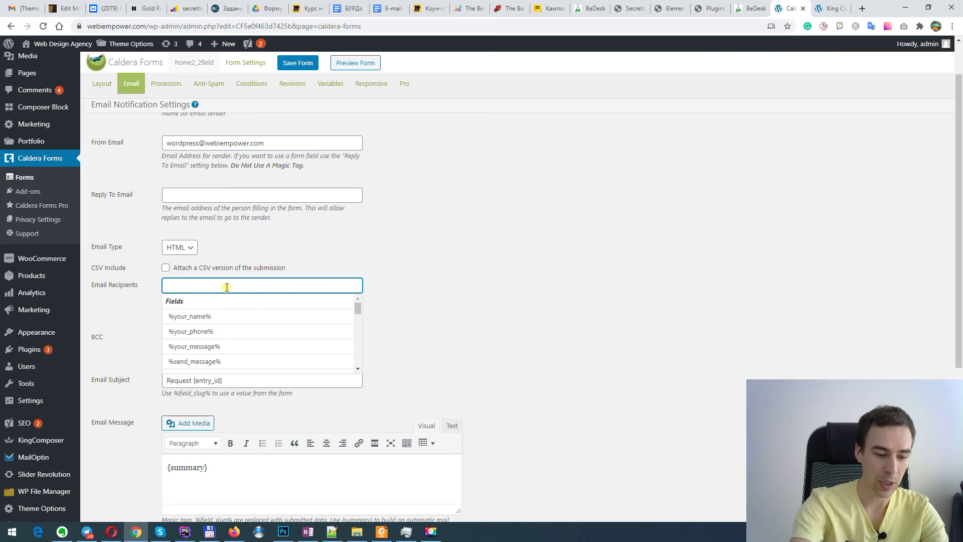
type("ta")
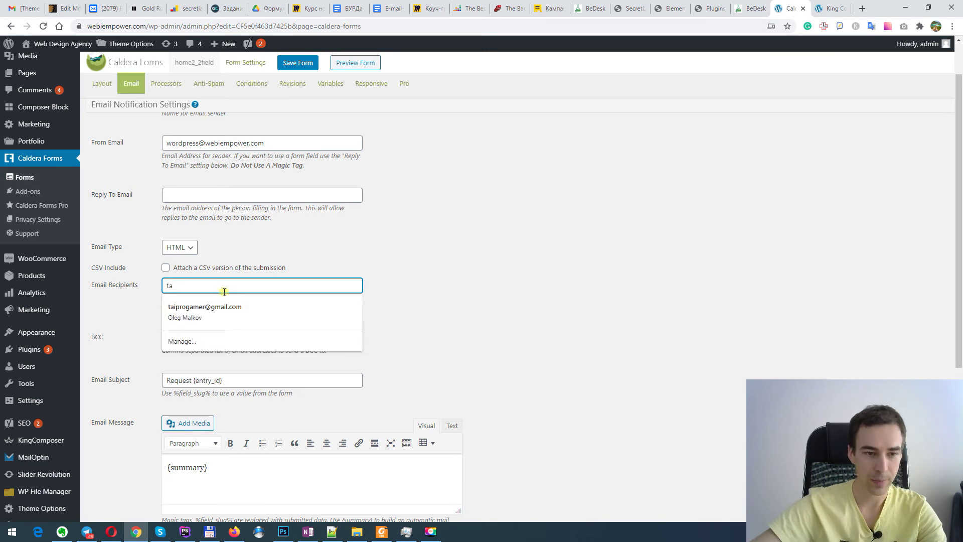
left_click(229, 312)
left_click(126, 278)
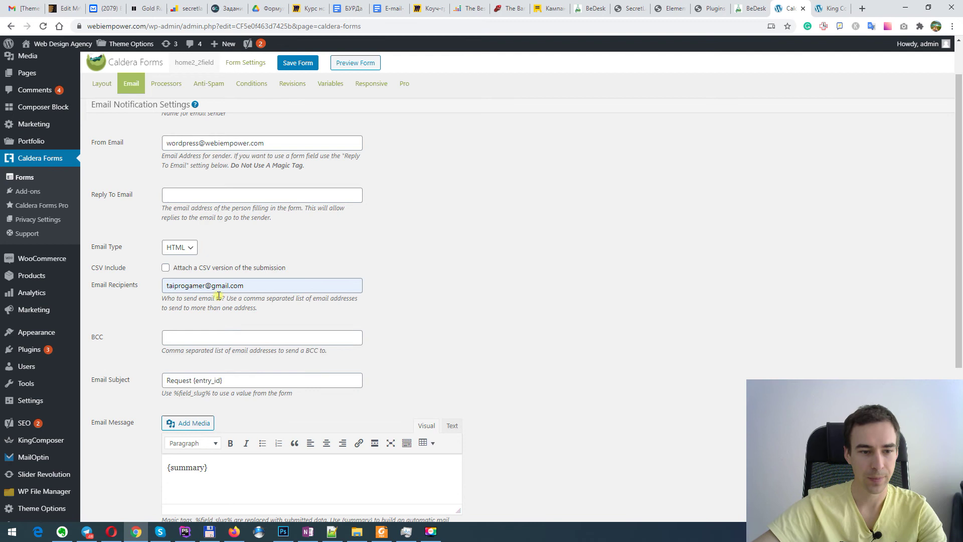
scroll(535, 380, "down", 3)
left_click(297, 63)
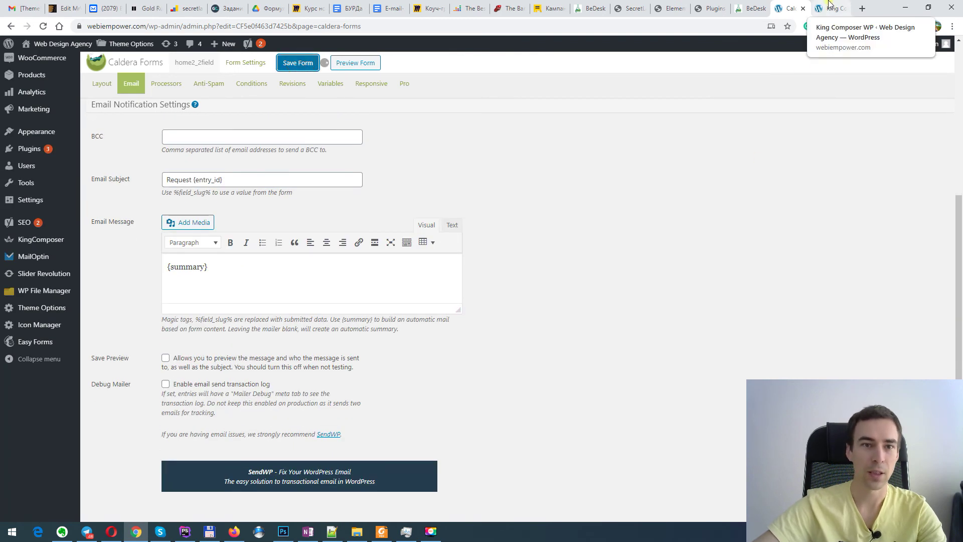
Step: Exit the Get A Free Quote page's live editor to view the live page
left_click(830, 6)
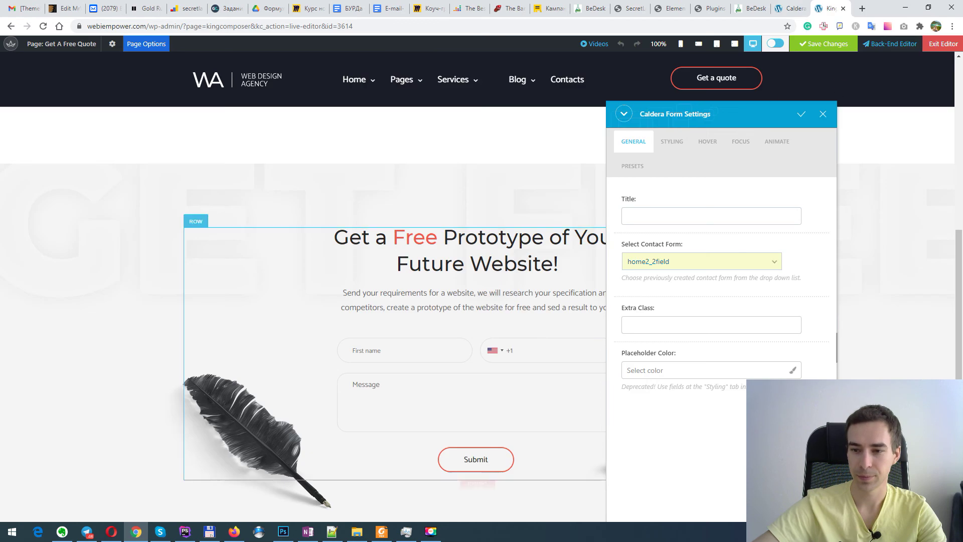
left_click(942, 44)
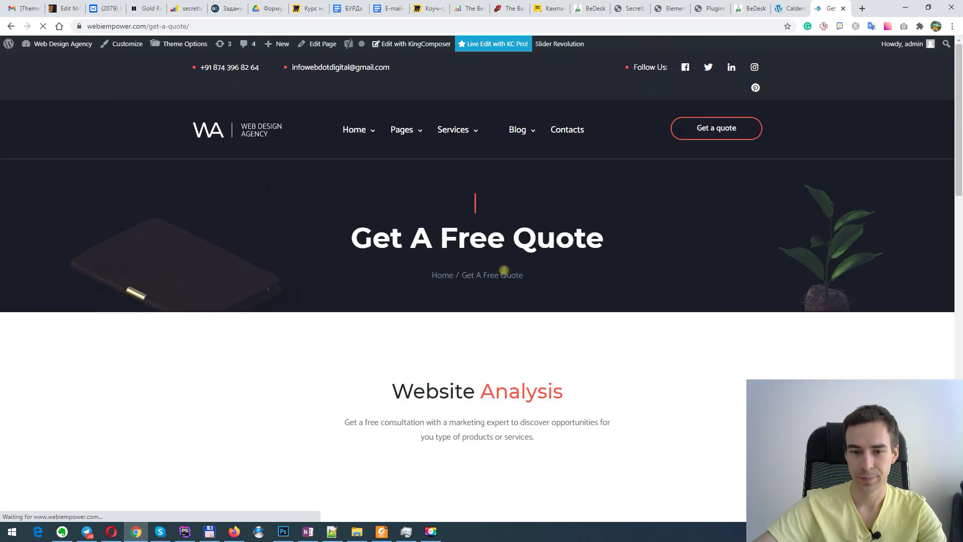
scroll(504, 274, "down", 4)
scroll(506, 329, "down", 6)
scroll(497, 325, "up", 3)
Step: Submit a test quote with a corrected first name, a shortened valid phone number and a message
left_click(402, 362)
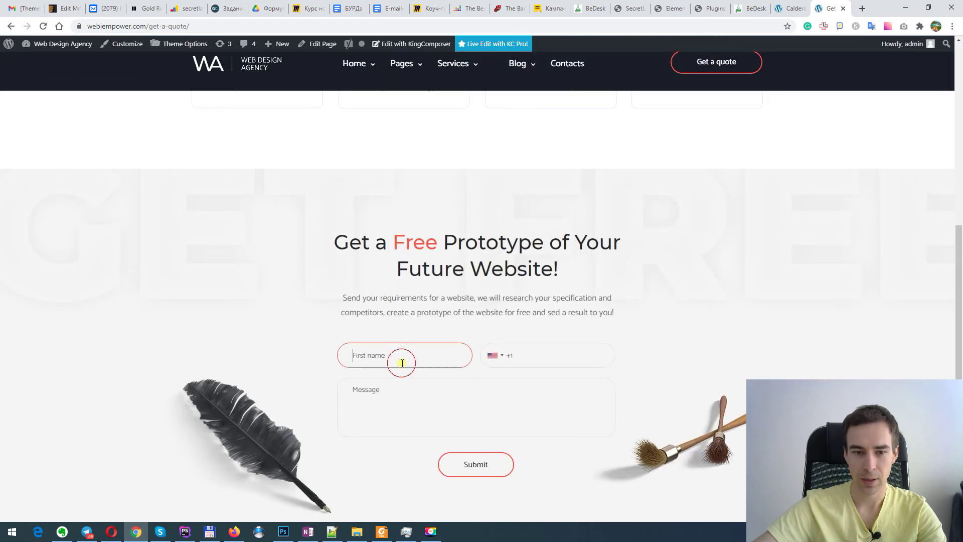
scroll(419, 353, "down", 2)
left_click(393, 205)
type("O")
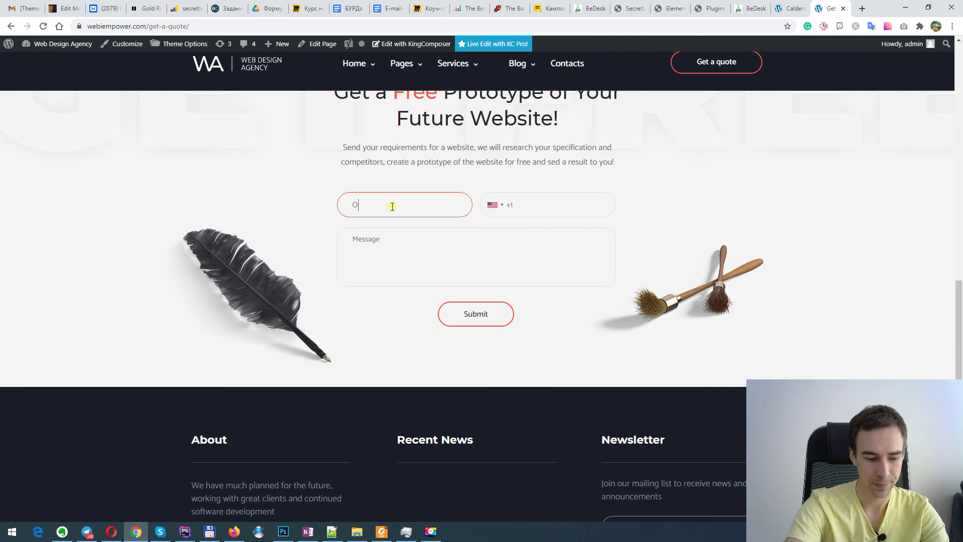
type("legh")
key("BackSpace")
key("Tab")
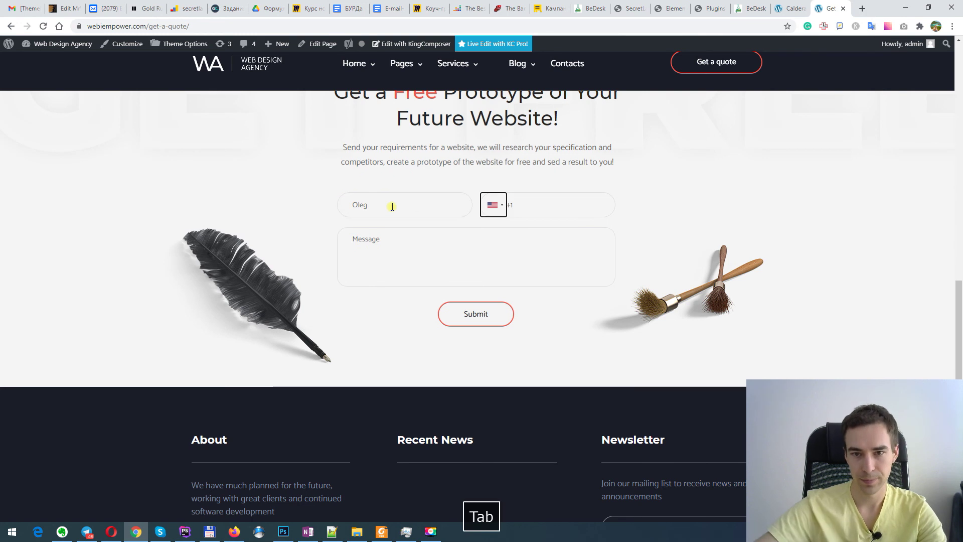
key("Tab")
type("351351351")
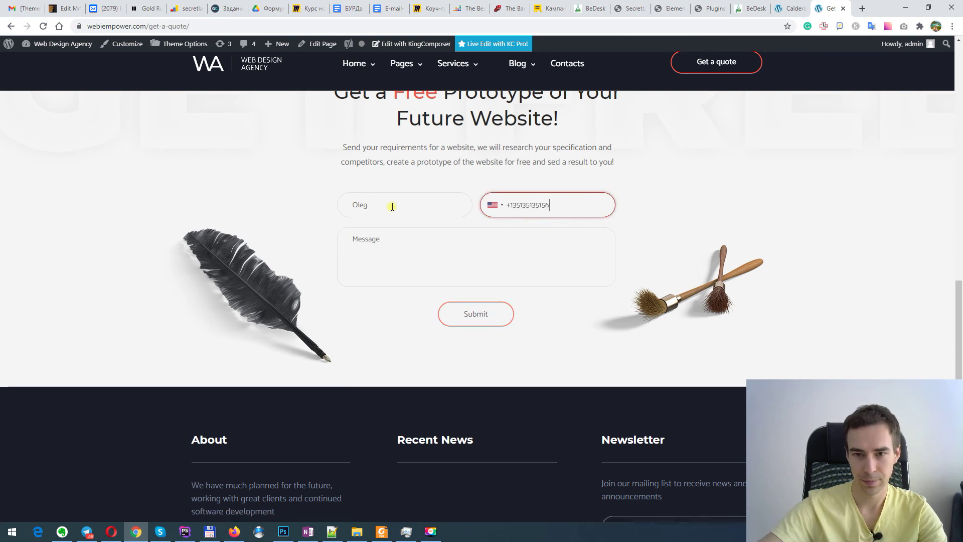
type("561")
key("BackSpace")
key("BackSpace")
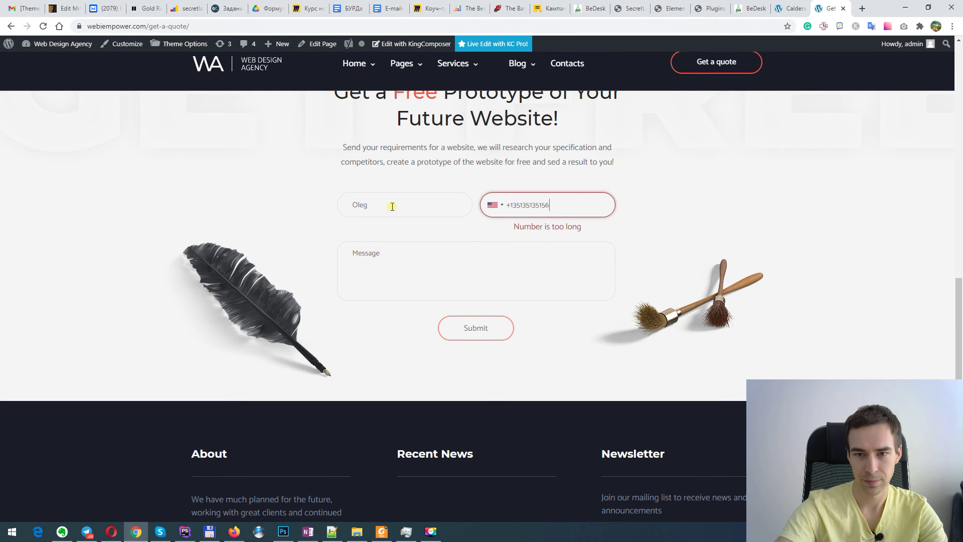
key("Tab")
type("Te")
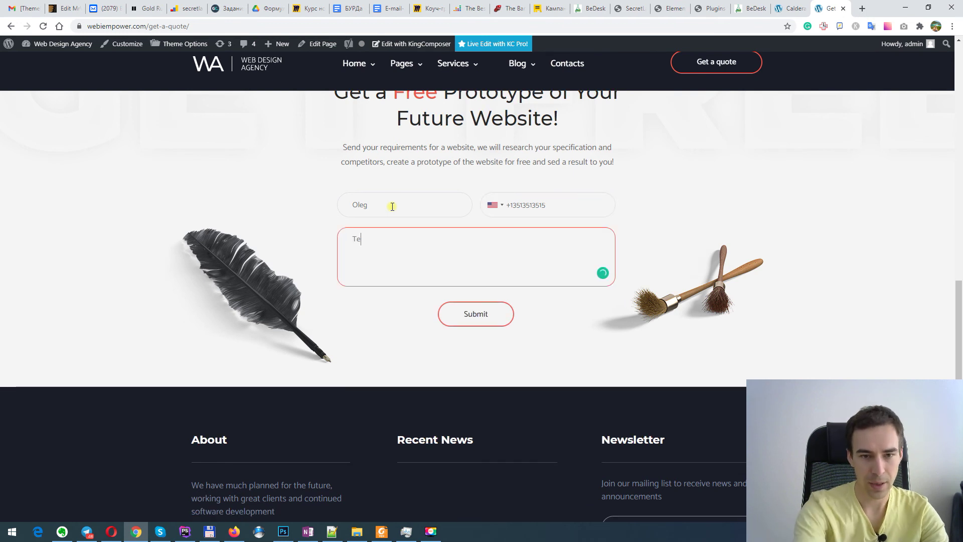
type("st")
left_click(481, 313)
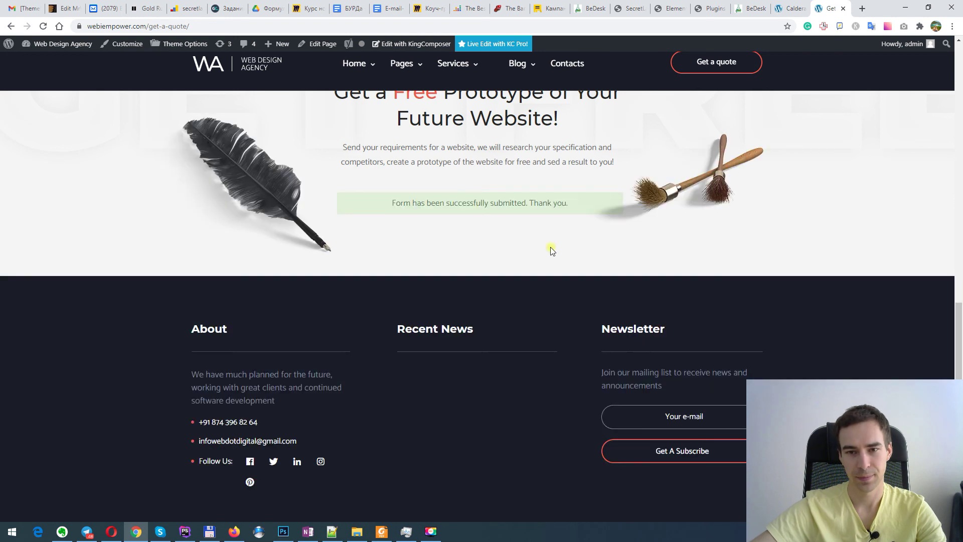
Step: In Gmail, go back to the inbox and open the Request 5 email
left_click(24, 9)
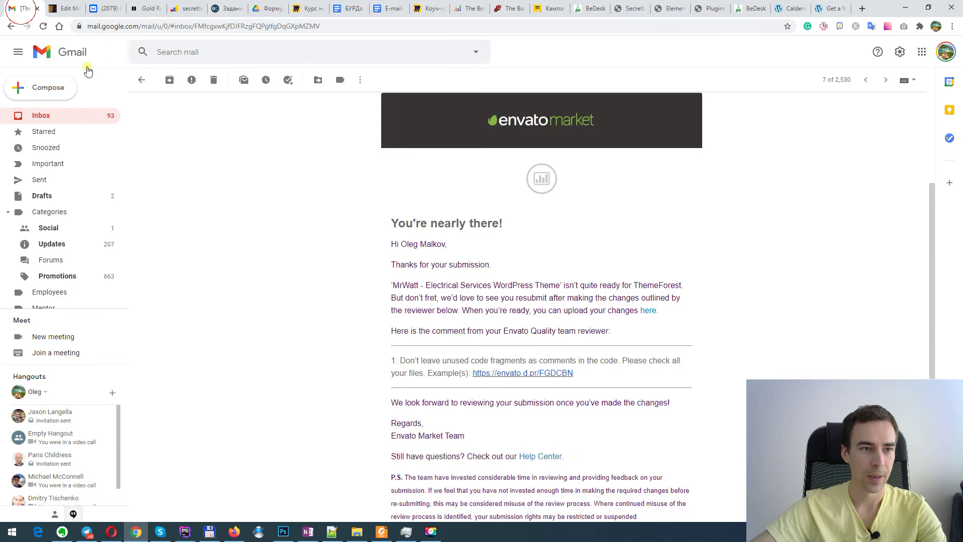
left_click(40, 115)
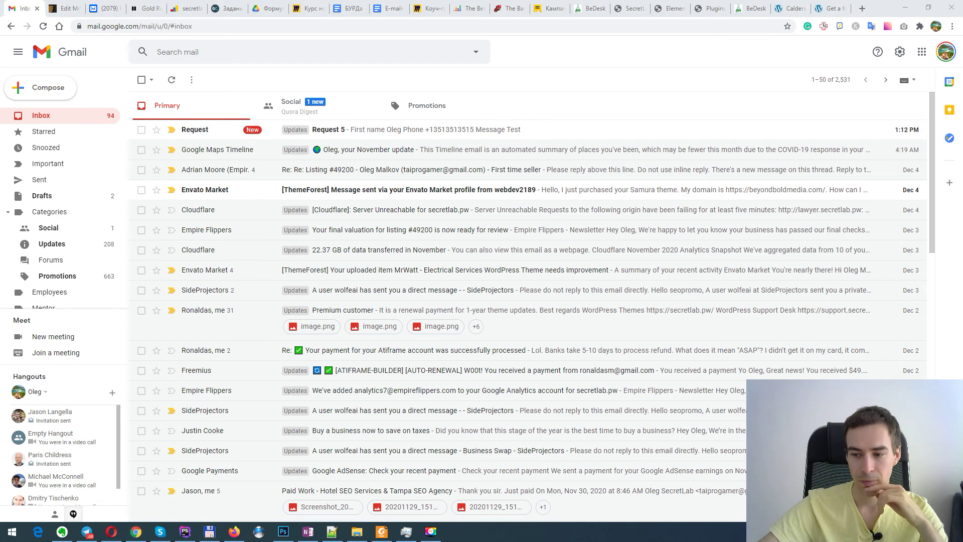
mouse_move(361, 133)
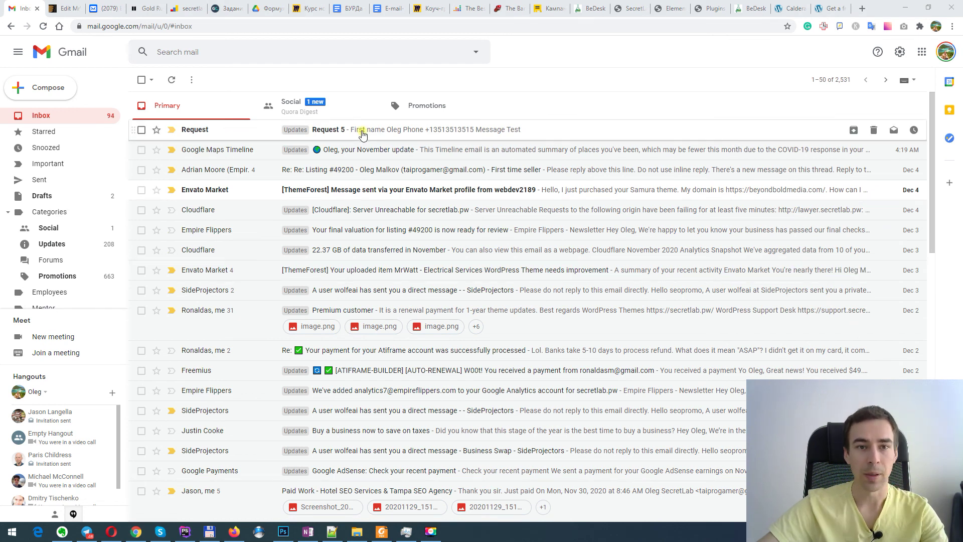
left_click(361, 130)
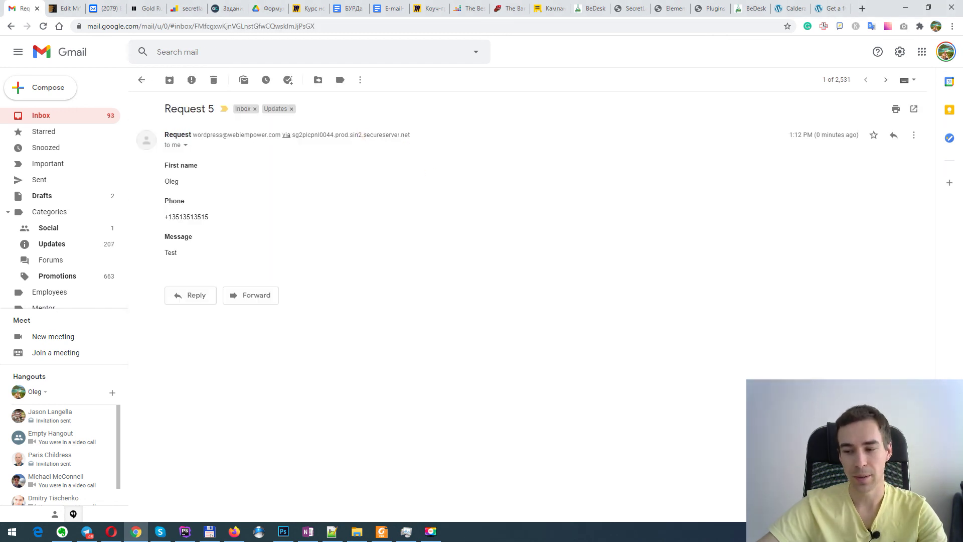